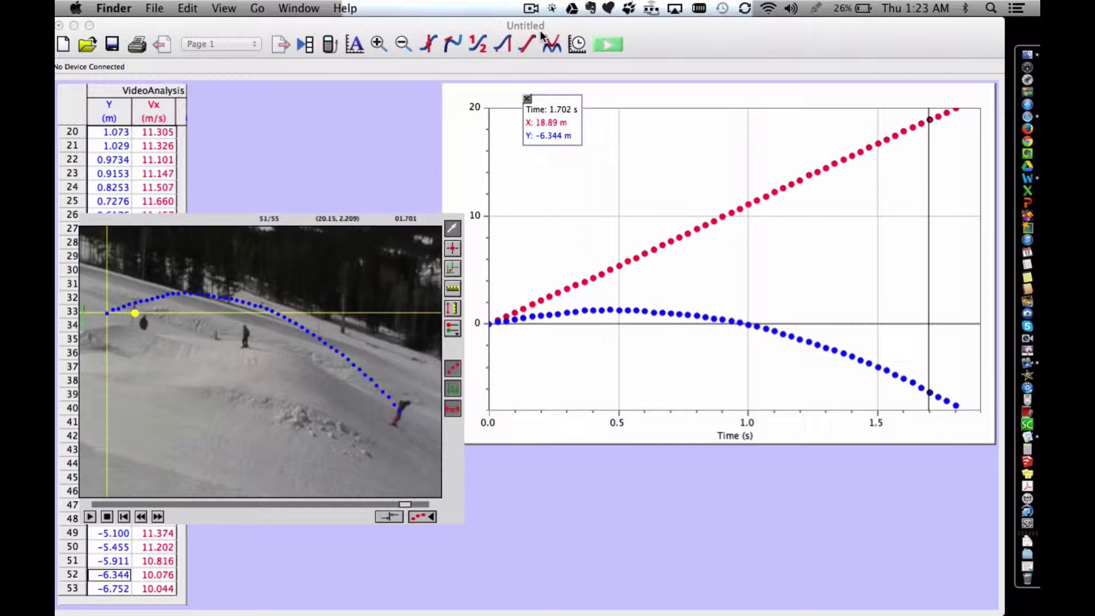
Step: Replay the snowboarder data at 0.4× speed and move the Replay dialog below the graph
left_click(415, 70)
left_click(372, 9)
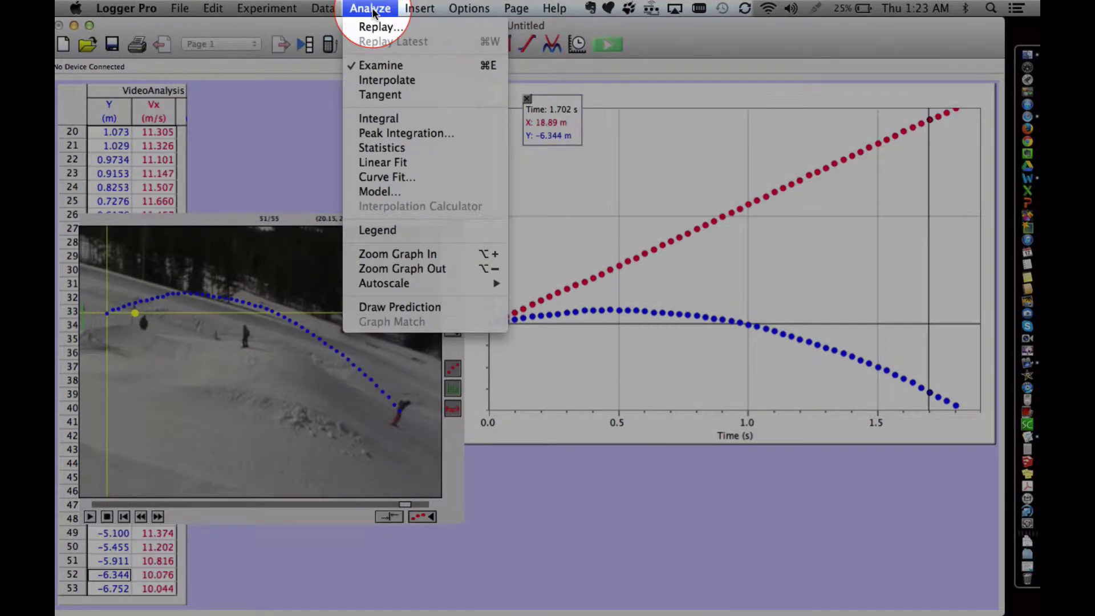
left_click(375, 27)
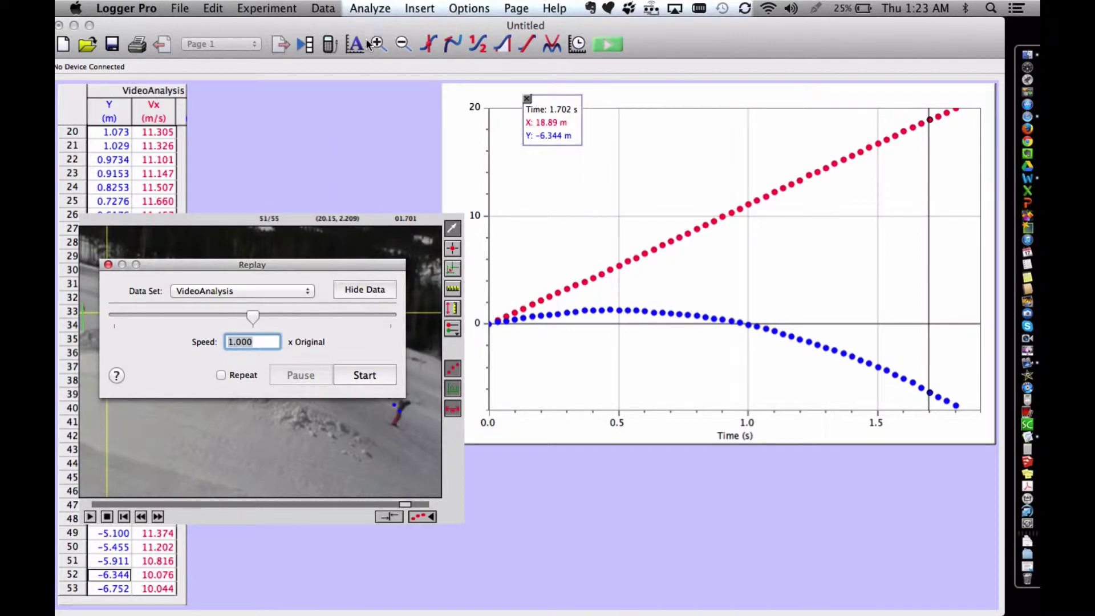
left_click(259, 341)
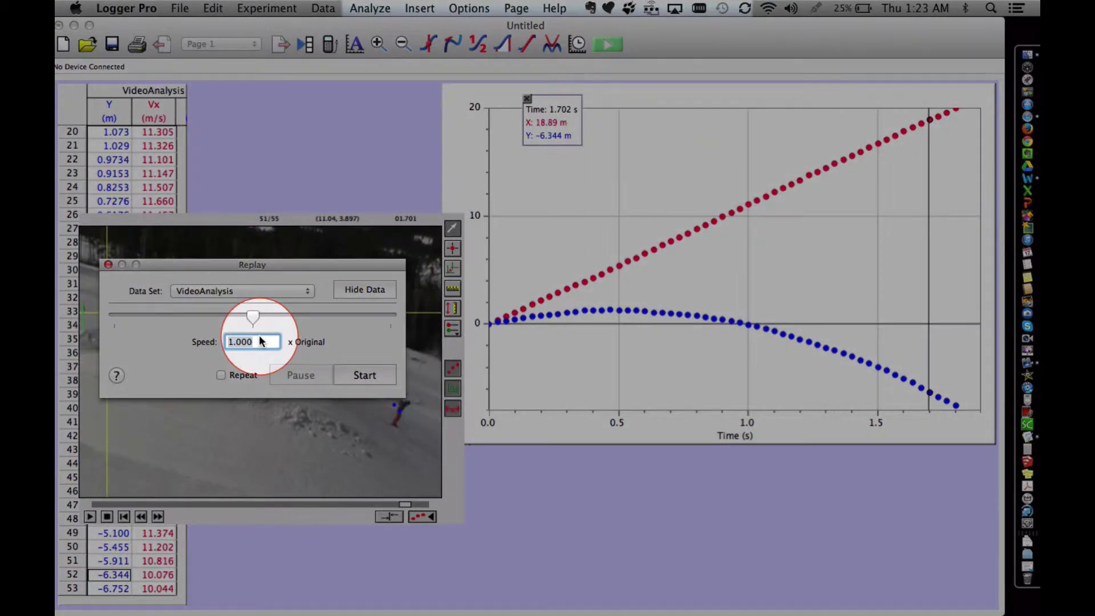
type("0.")
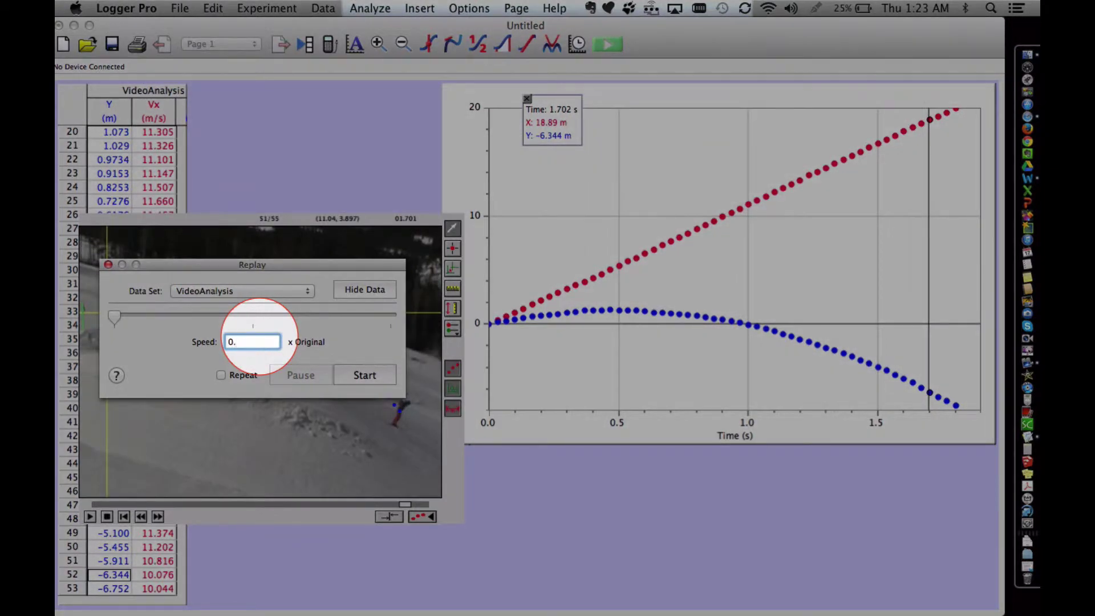
type("4")
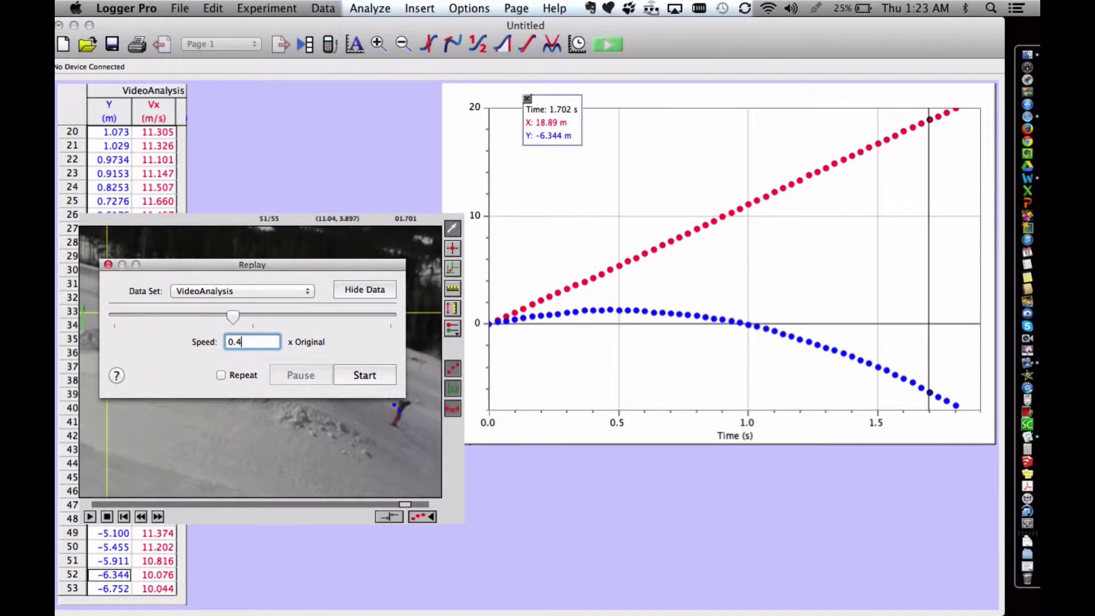
left_click(363, 374)
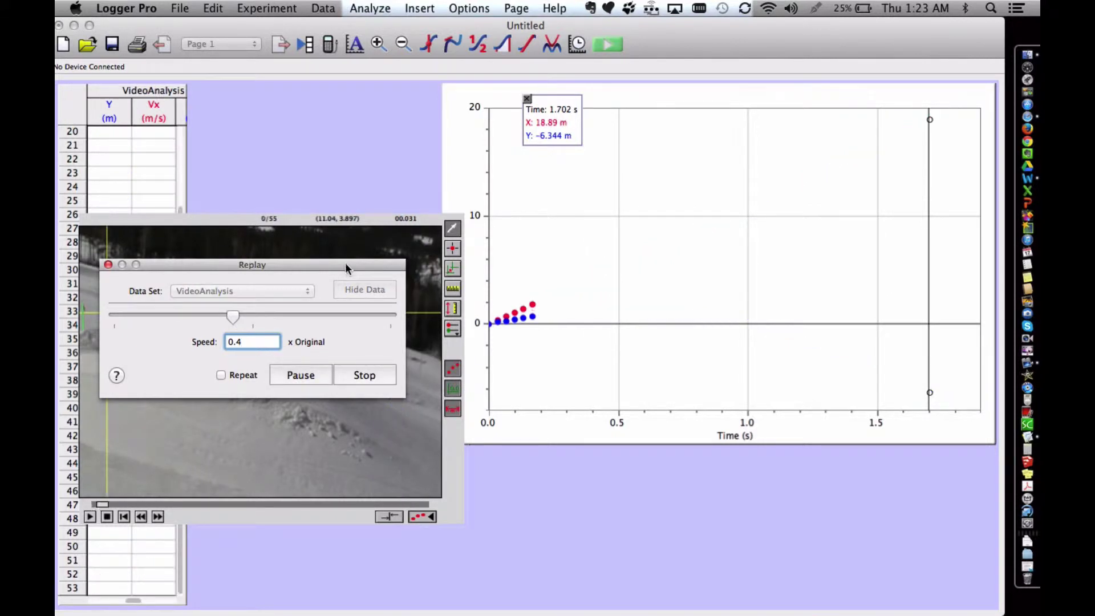
left_click_drag(345, 262, 723, 461)
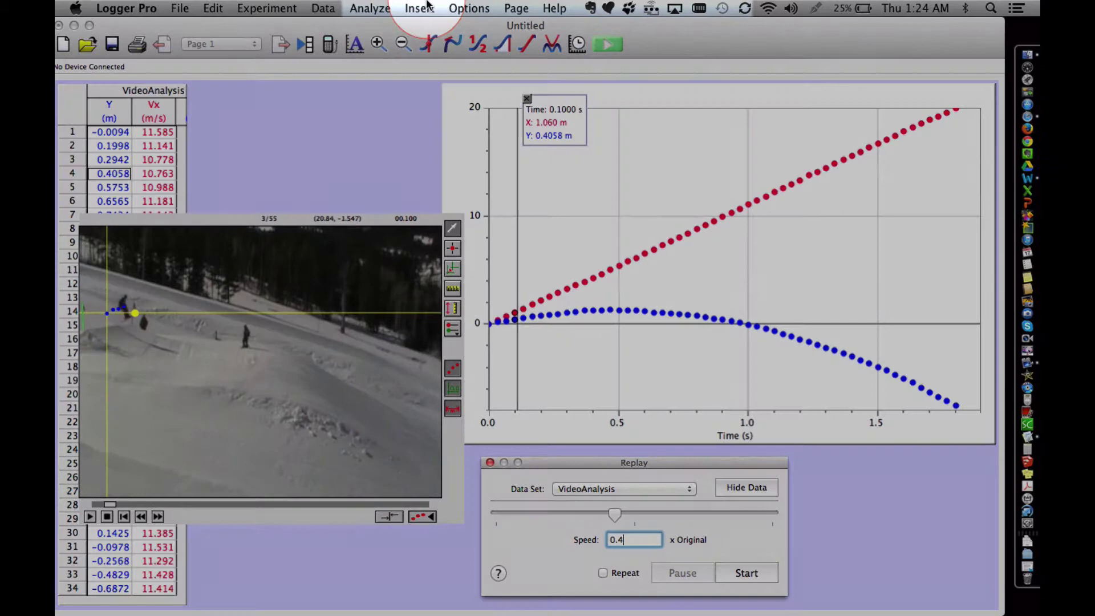
Step: Insert an Animated Display meter next to the snowboarder video and select it
left_click(422, 8)
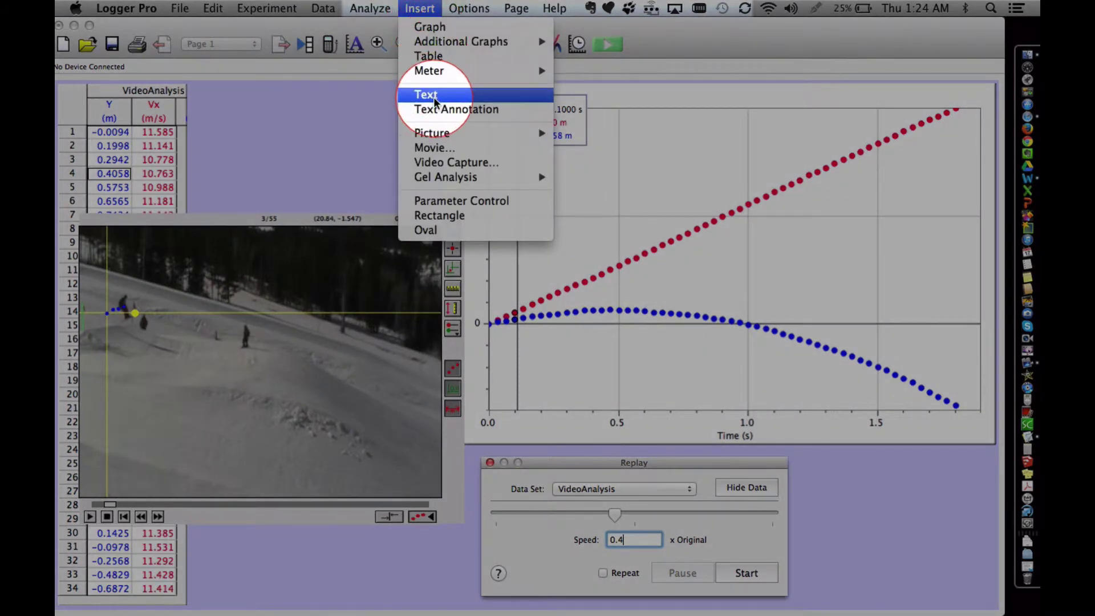
mouse_move(438, 73)
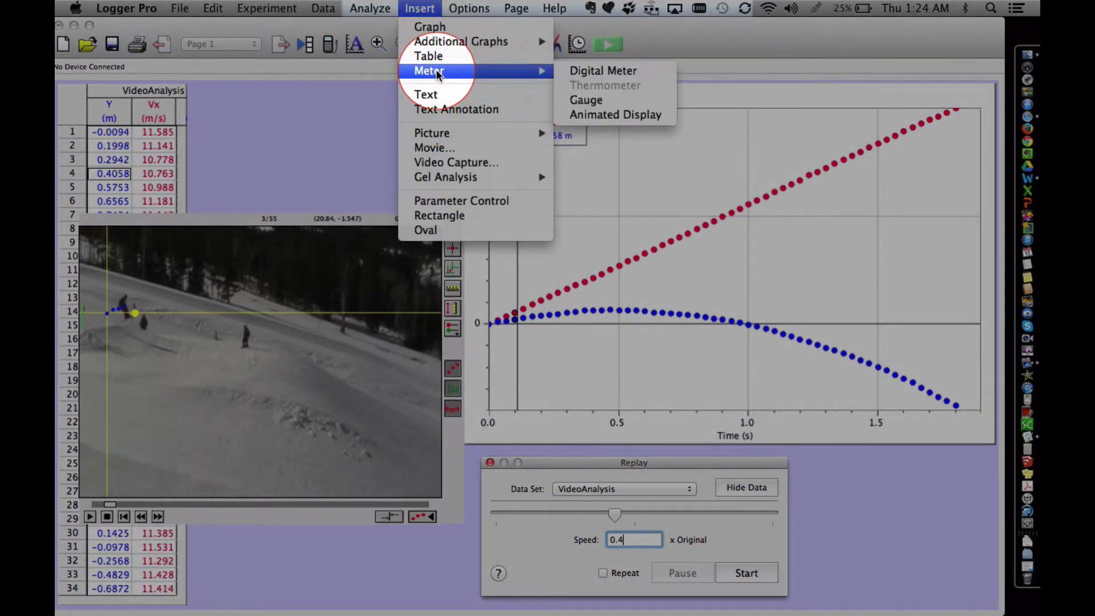
left_click(602, 115)
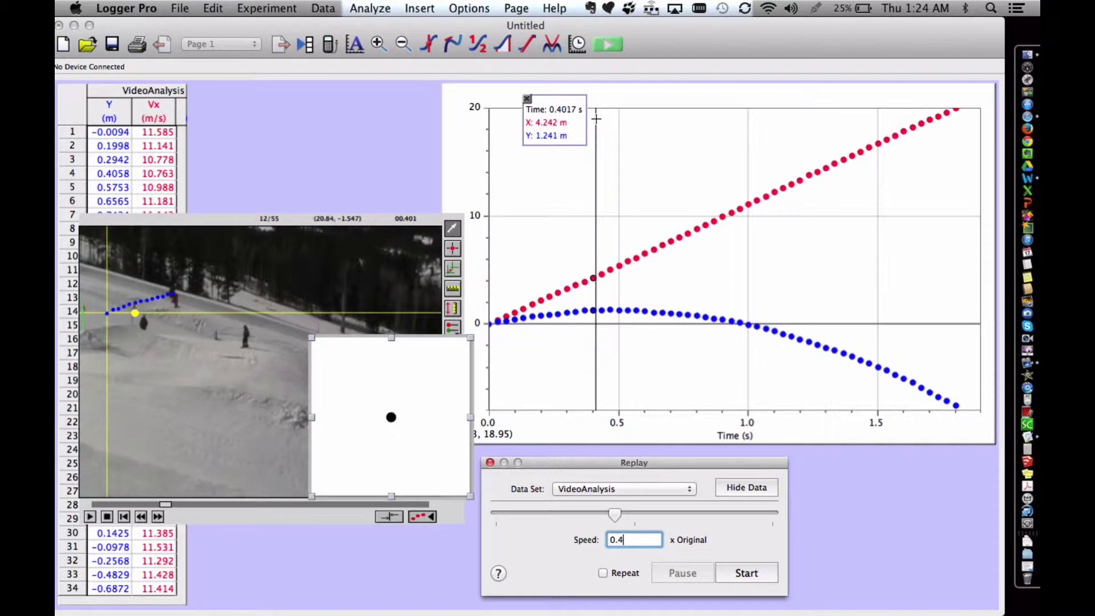
left_click(448, 368)
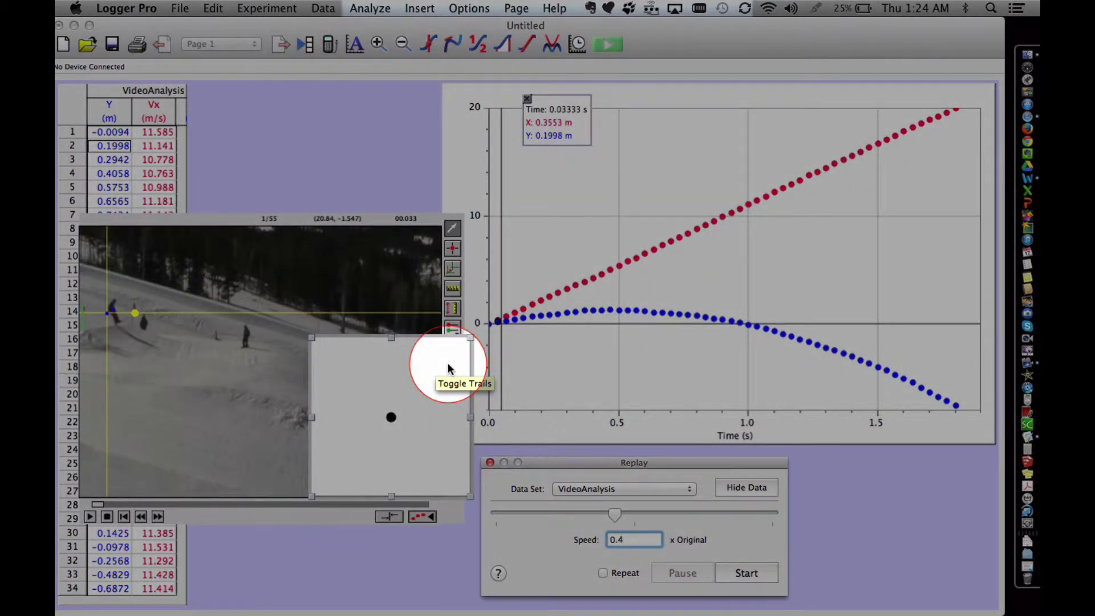
Step: Switch the animated display to Asymmetric Space with ranges -5 to 50 horizontally and -40 to 10 vertically
right_click(448, 368)
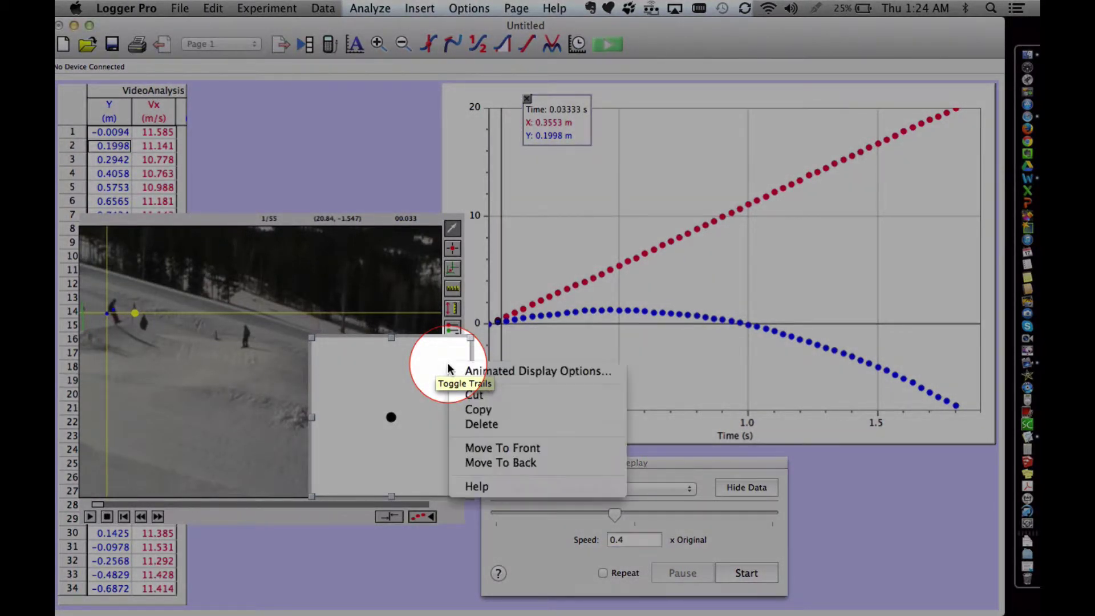
left_click(482, 372)
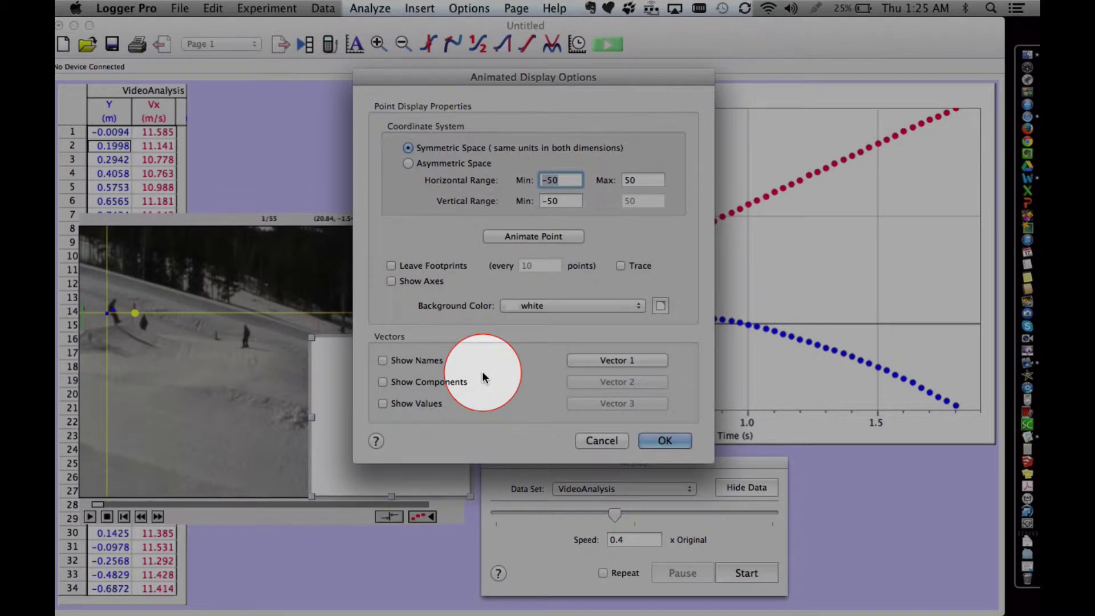
left_click(408, 164)
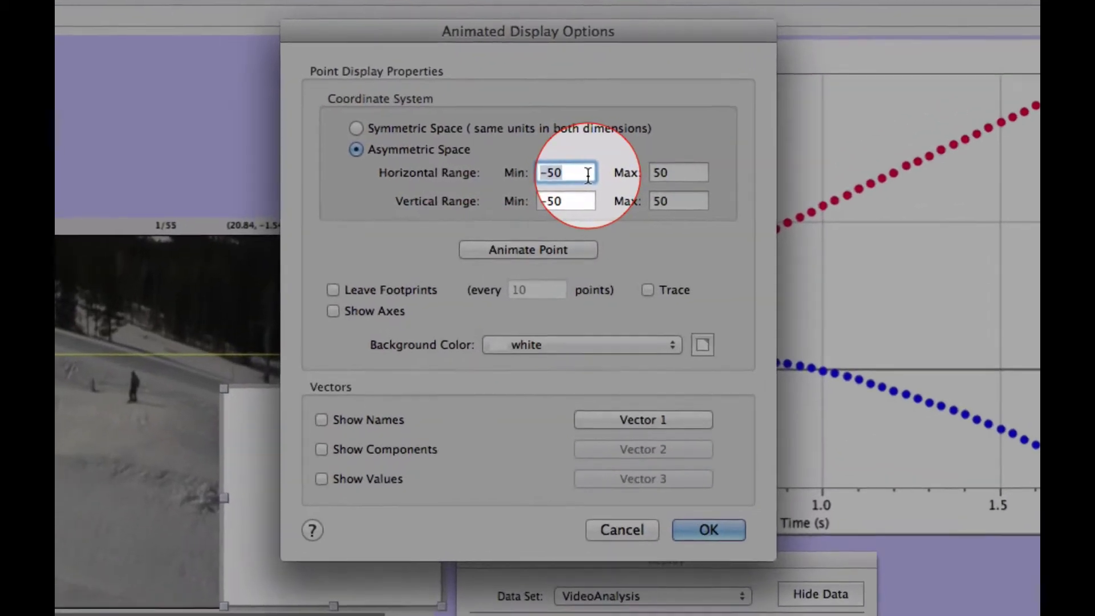
left_click(570, 179)
key("BackSpace")
key("BackSpace")
type("5")
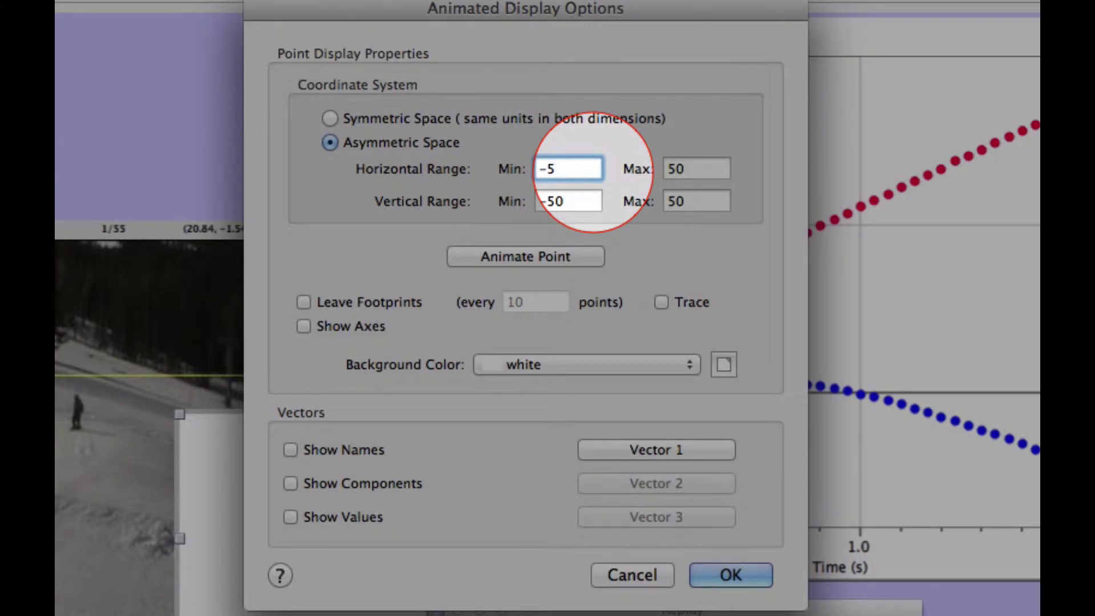
left_click(590, 196)
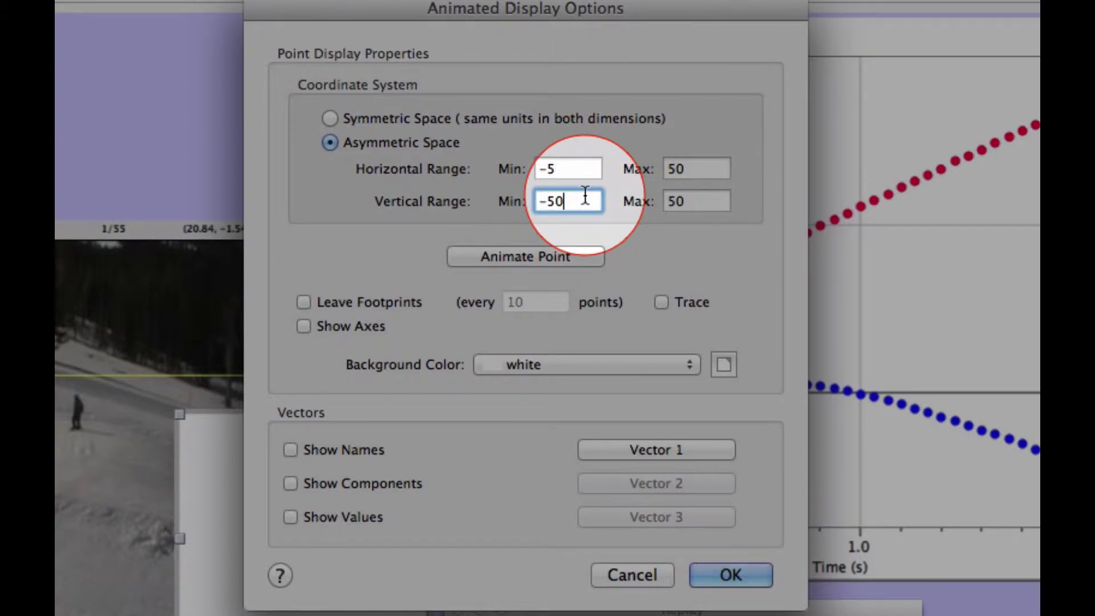
key("BackSpace")
key("BackSpace")
type("40")
left_click(685, 193)
double_click(690, 191)
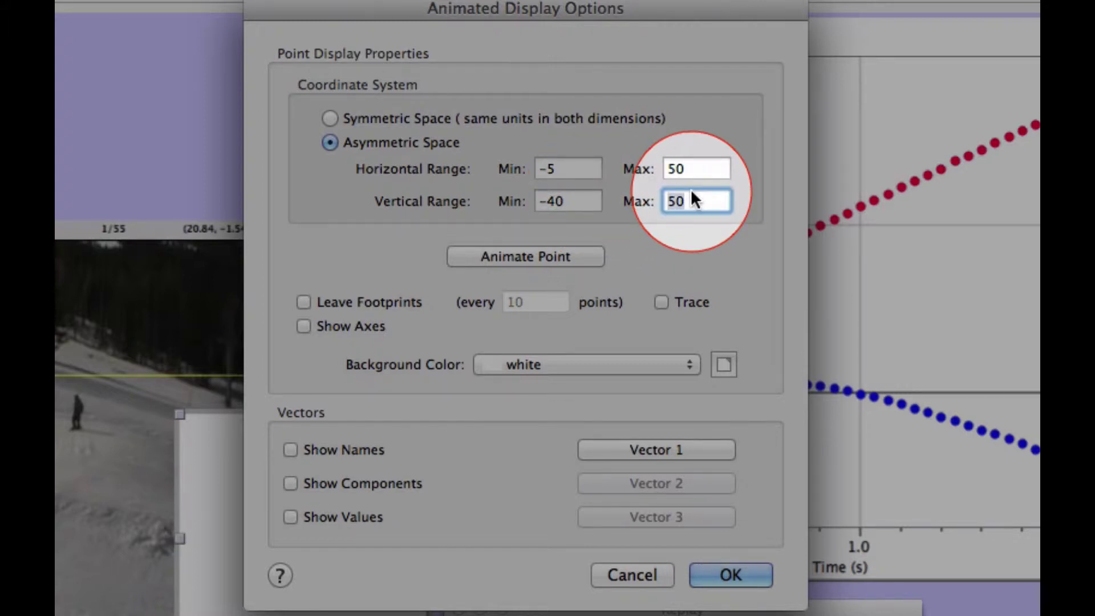
type("10")
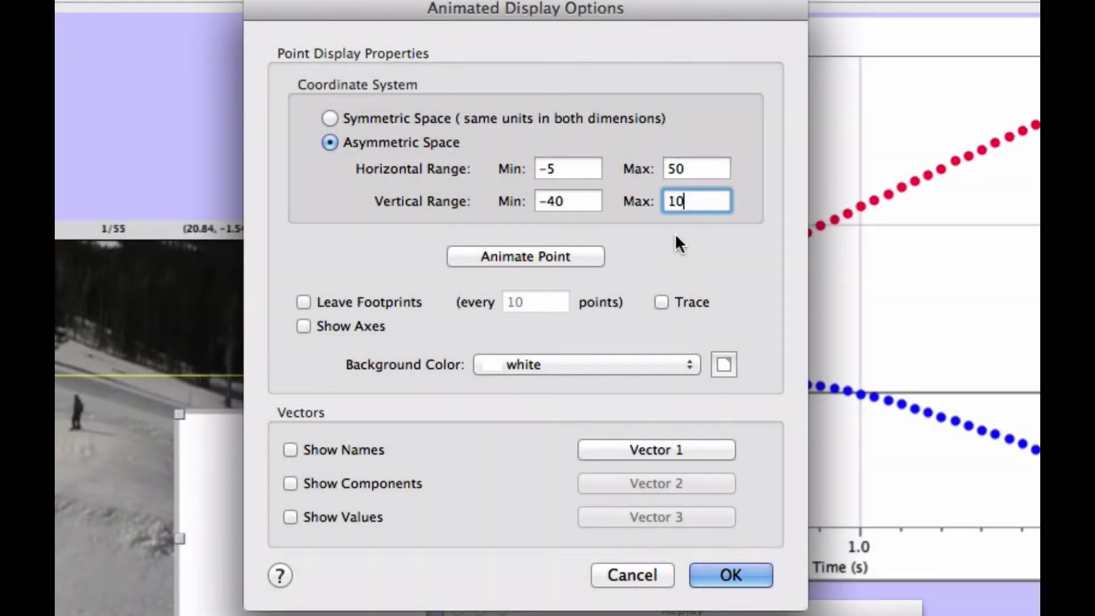
Step: Turn on Trace, Show Axes, Show Names and Show Components for the animated display
left_click(676, 236)
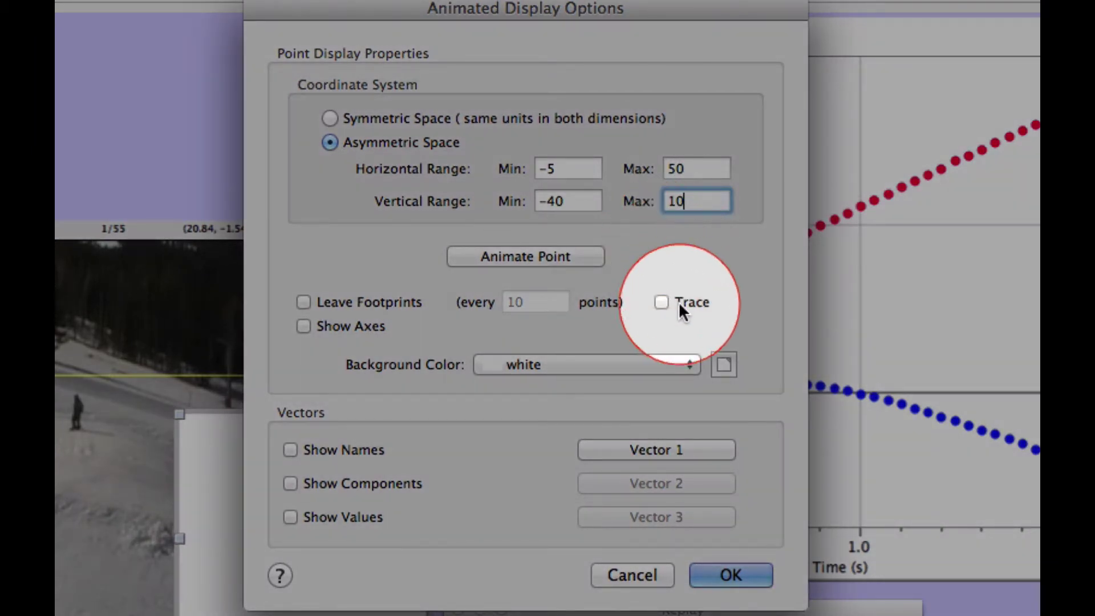
left_click(663, 301)
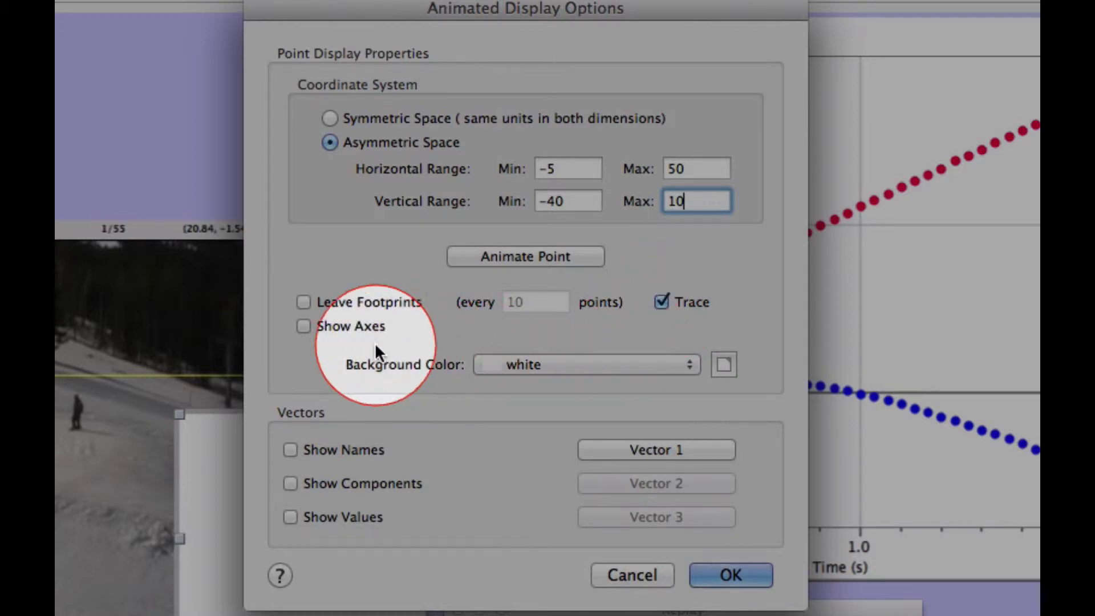
left_click(303, 326)
left_click(290, 451)
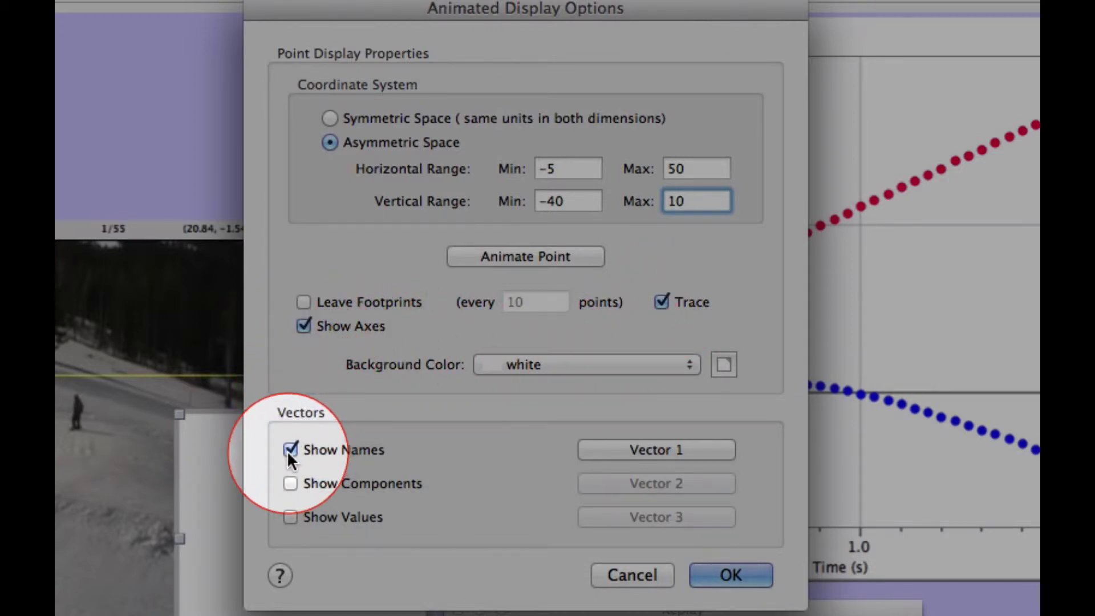
left_click(289, 483)
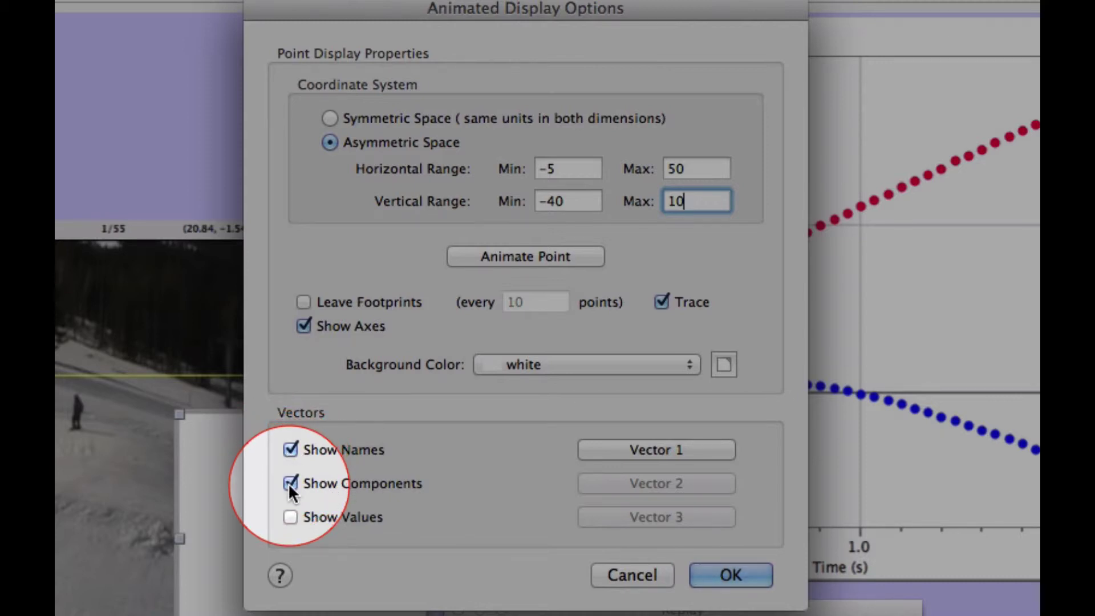
Step: Drive the animated point's horizontal position by X and vertical by Y, drawn in the video movie
left_click(525, 256)
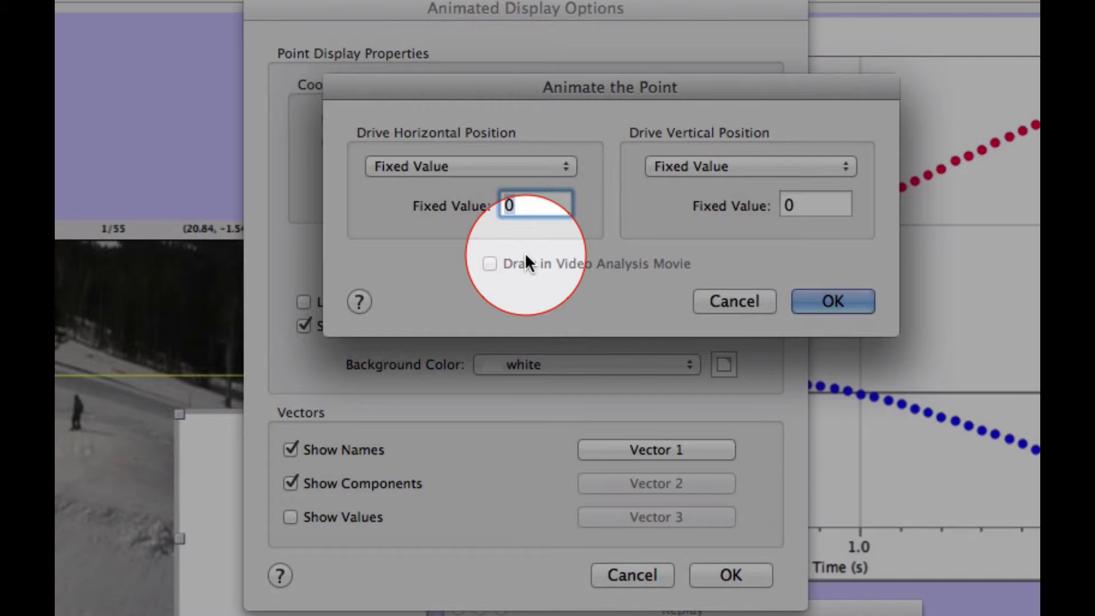
left_click(508, 166)
left_click(491, 90)
left_click(720, 166)
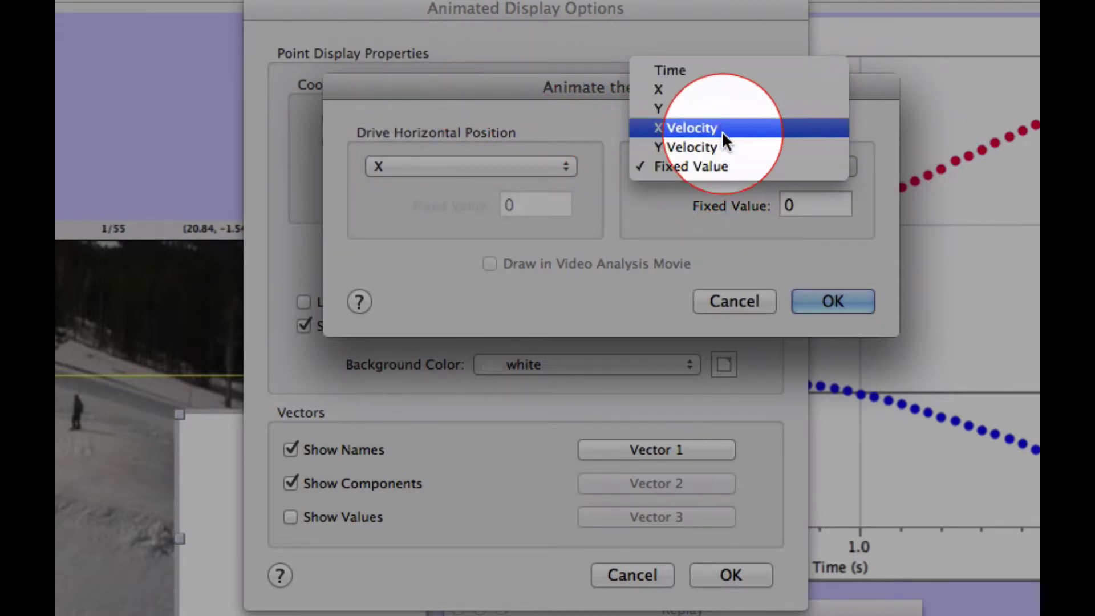
left_click(719, 108)
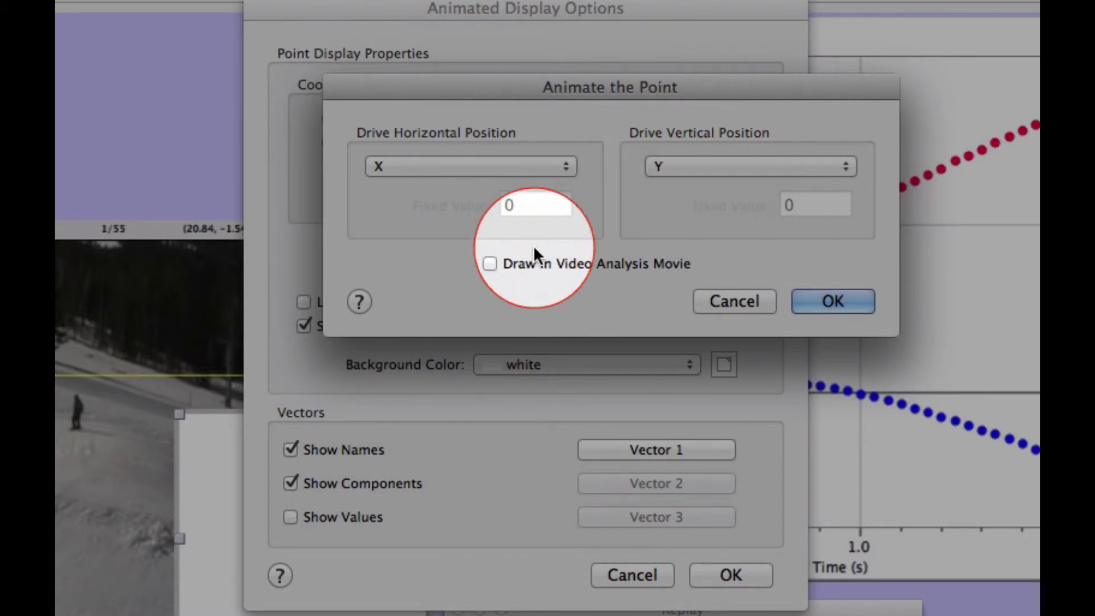
left_click(490, 264)
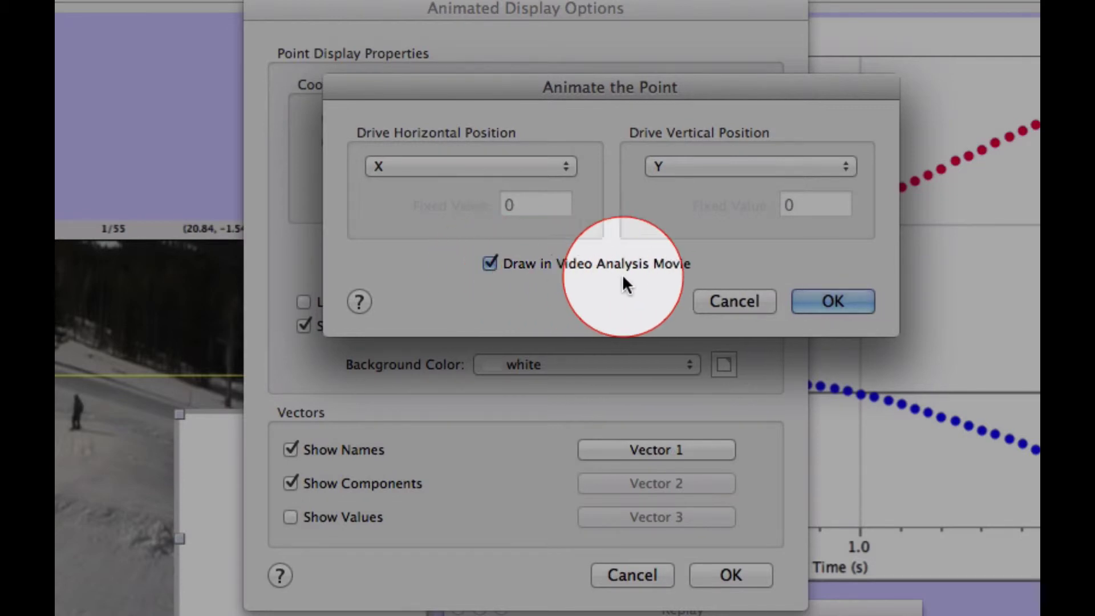
left_click(804, 301)
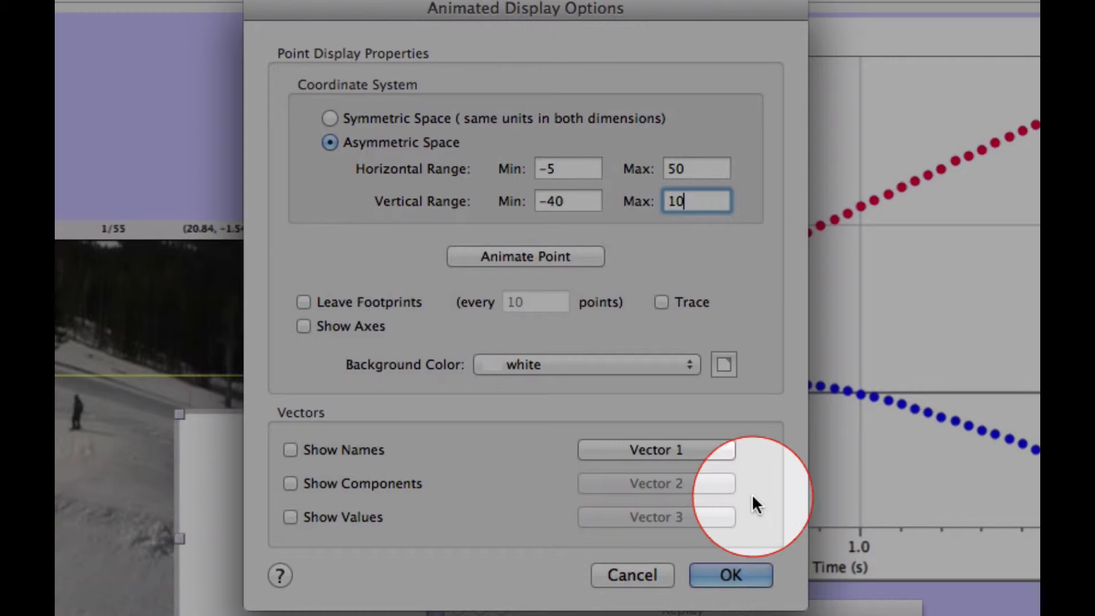
Step: Set Vector 1's horizontal component to X Velocity, name it X and color it red
left_click(699, 450)
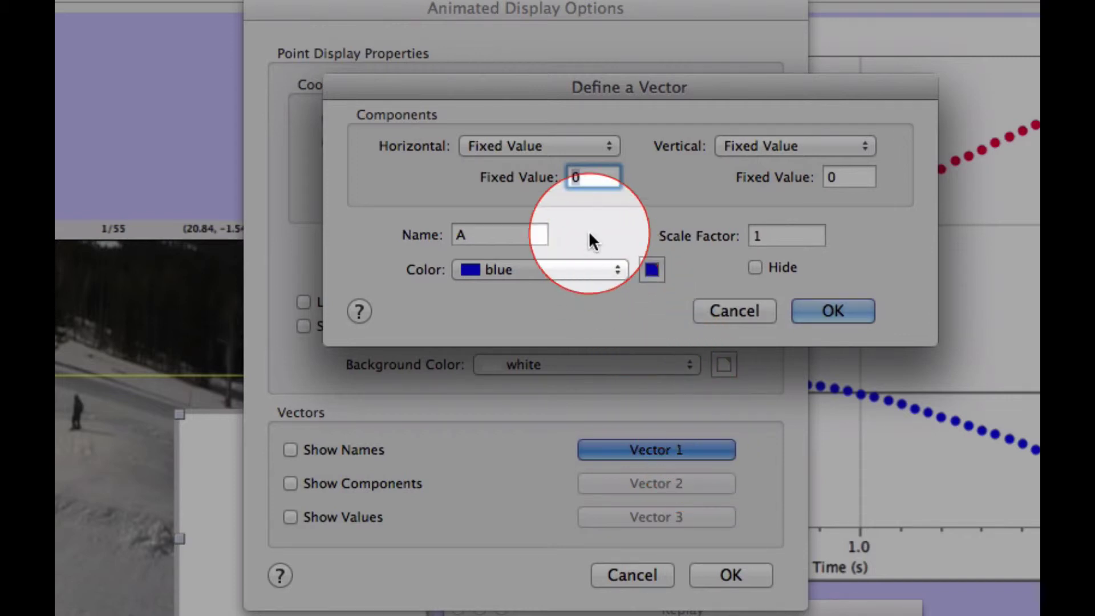
left_click(536, 149)
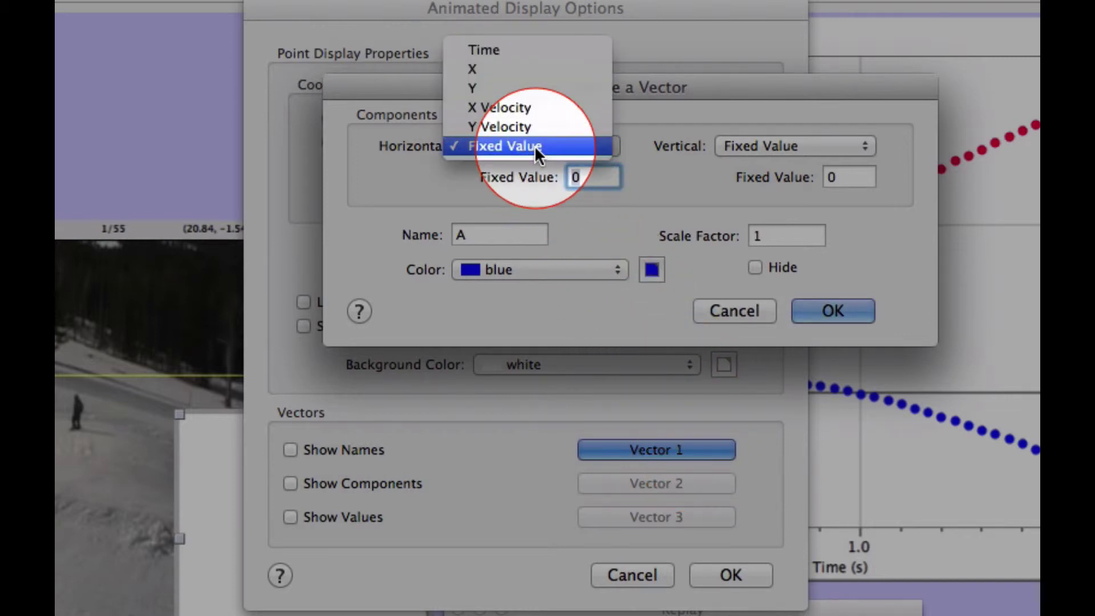
left_click(532, 112)
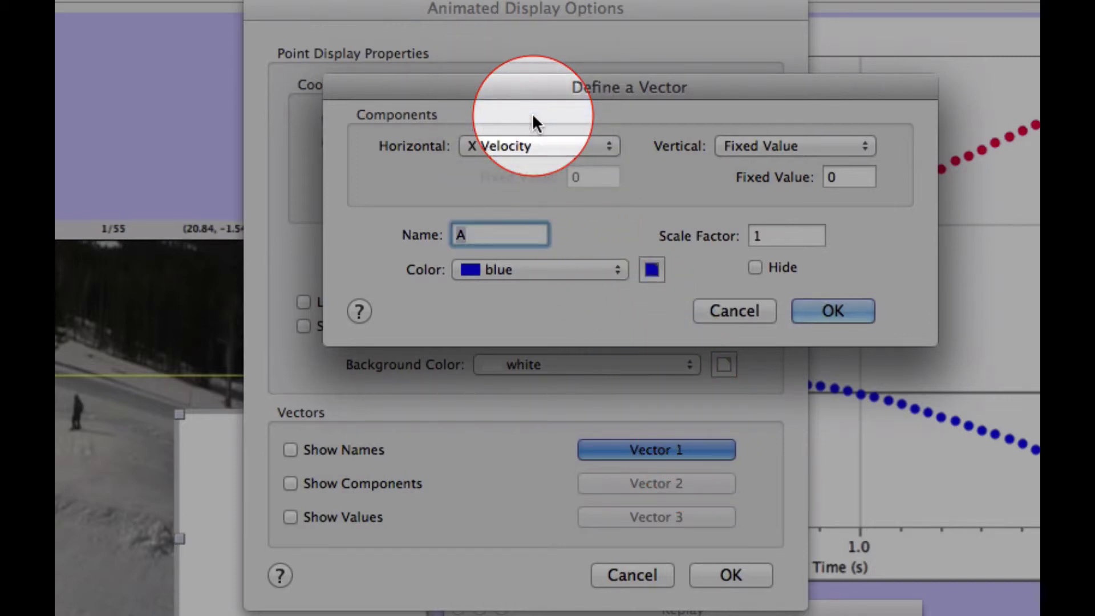
double_click(481, 233)
type("X")
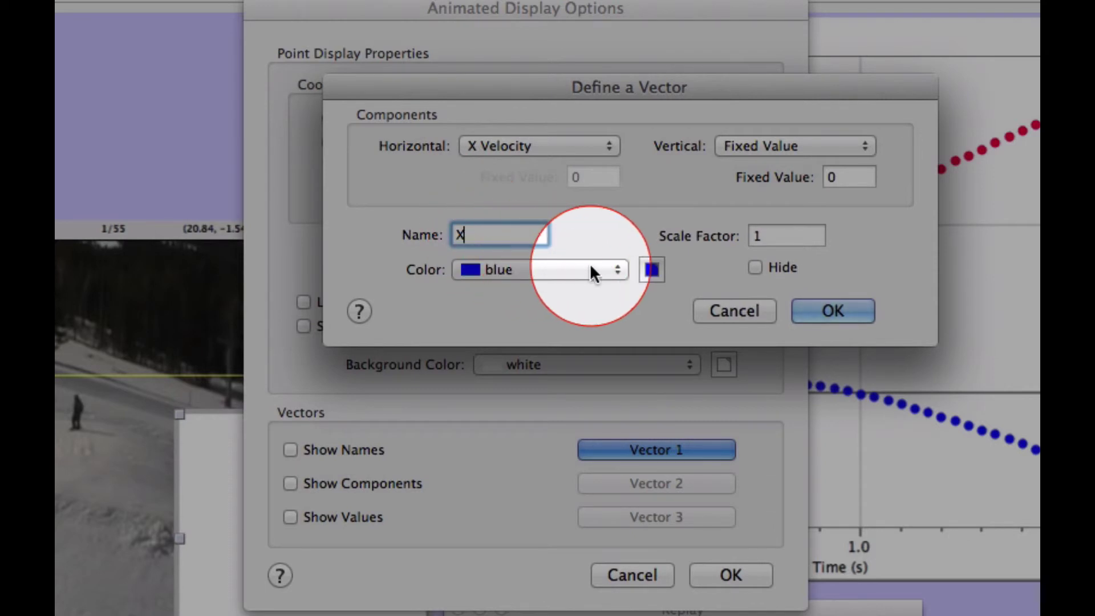
left_click(608, 268)
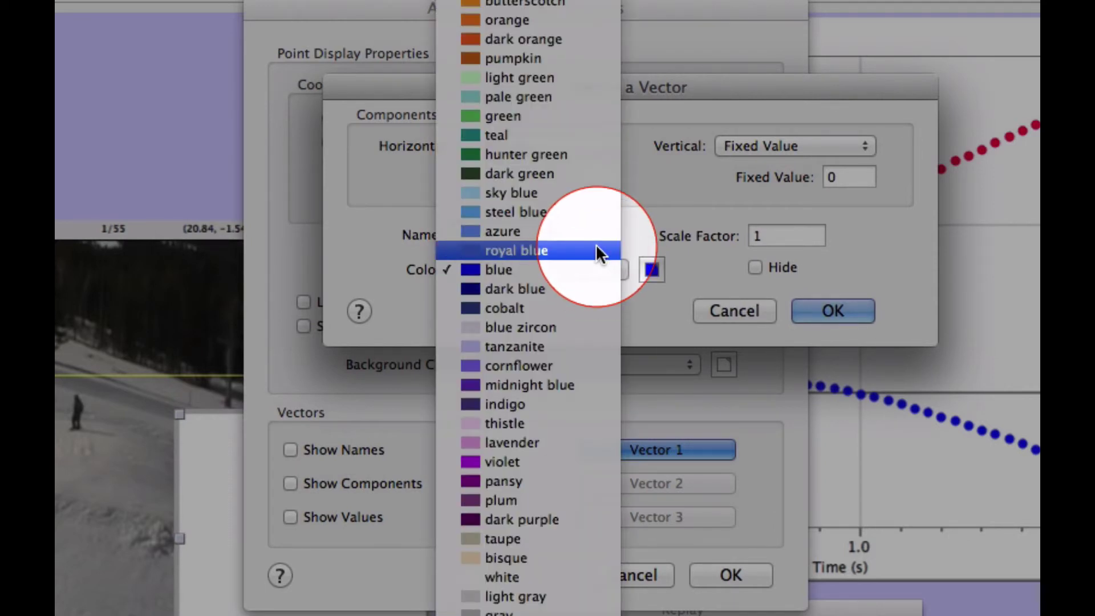
scroll(559, 213, "up", 3)
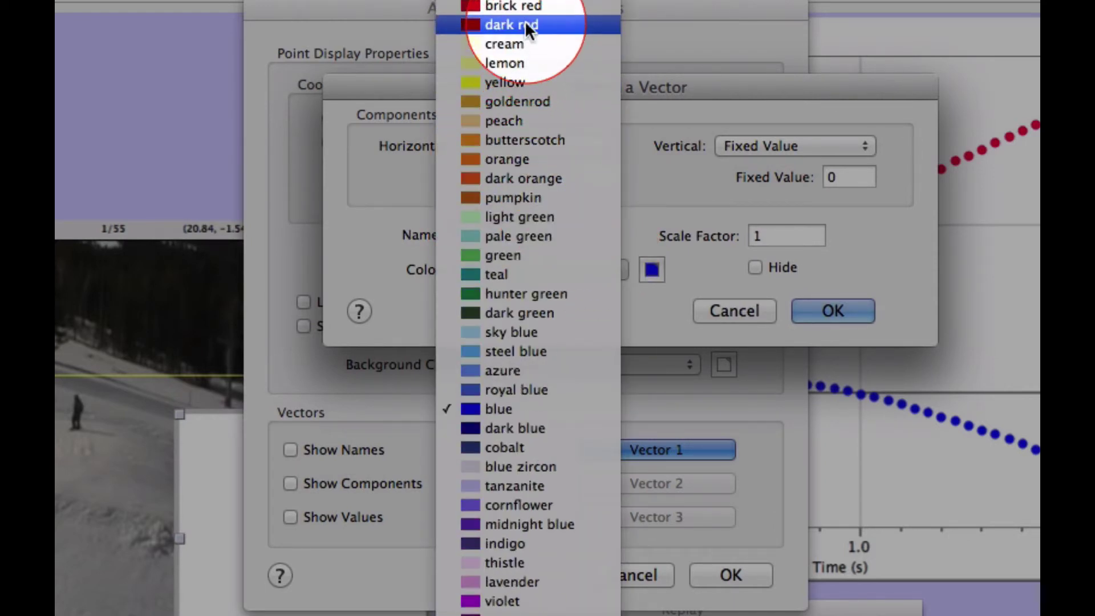
left_click(516, 5)
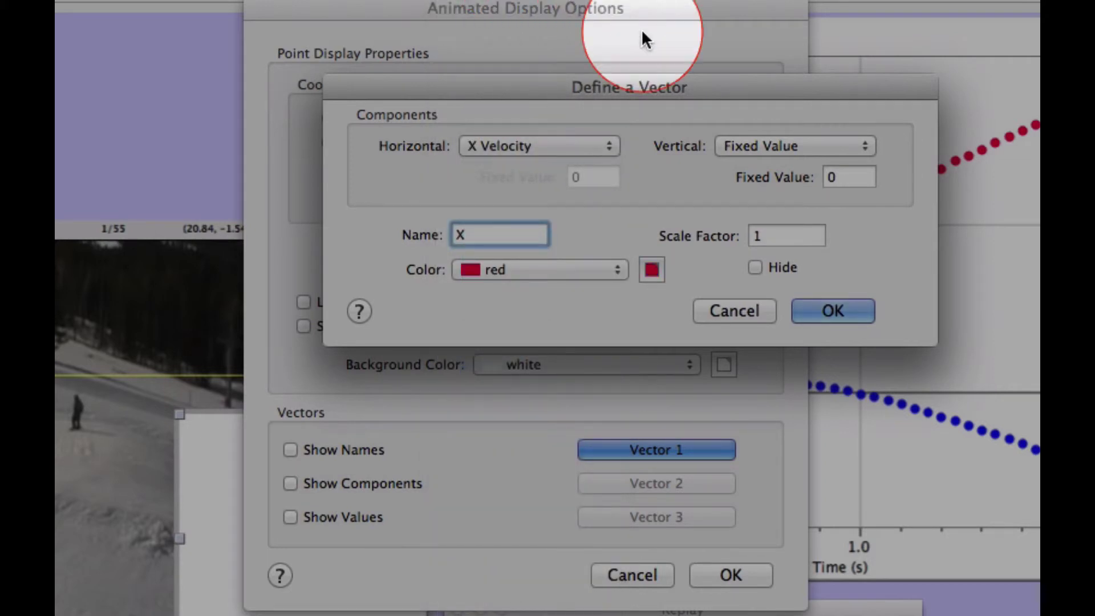
left_click(812, 313)
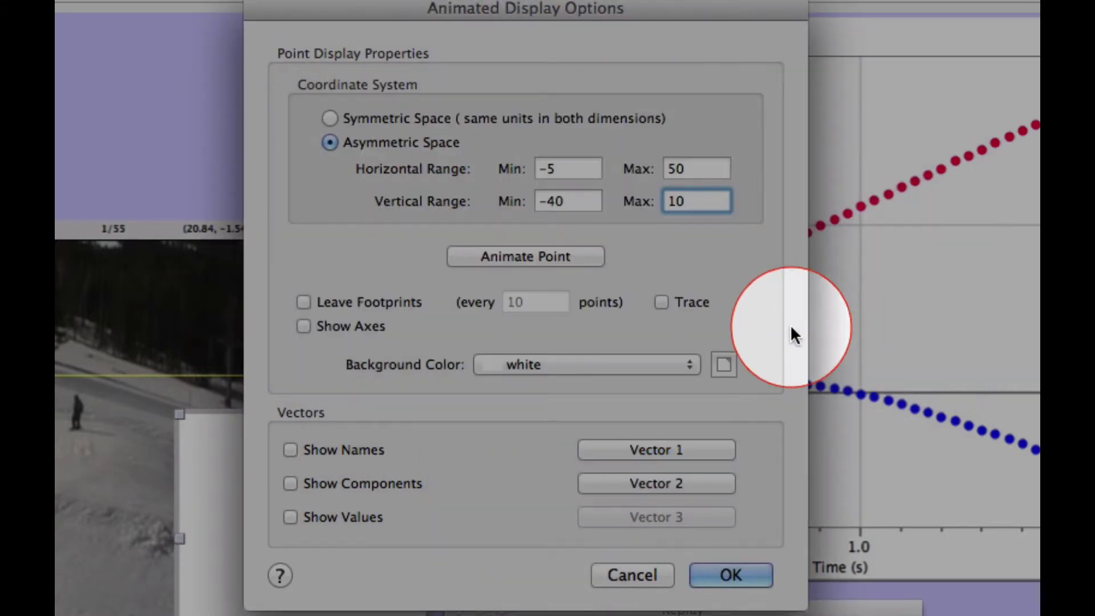
Step: Set Vector 2's vertical component to Y Velocity, name it Y and color it blue
left_click(693, 482)
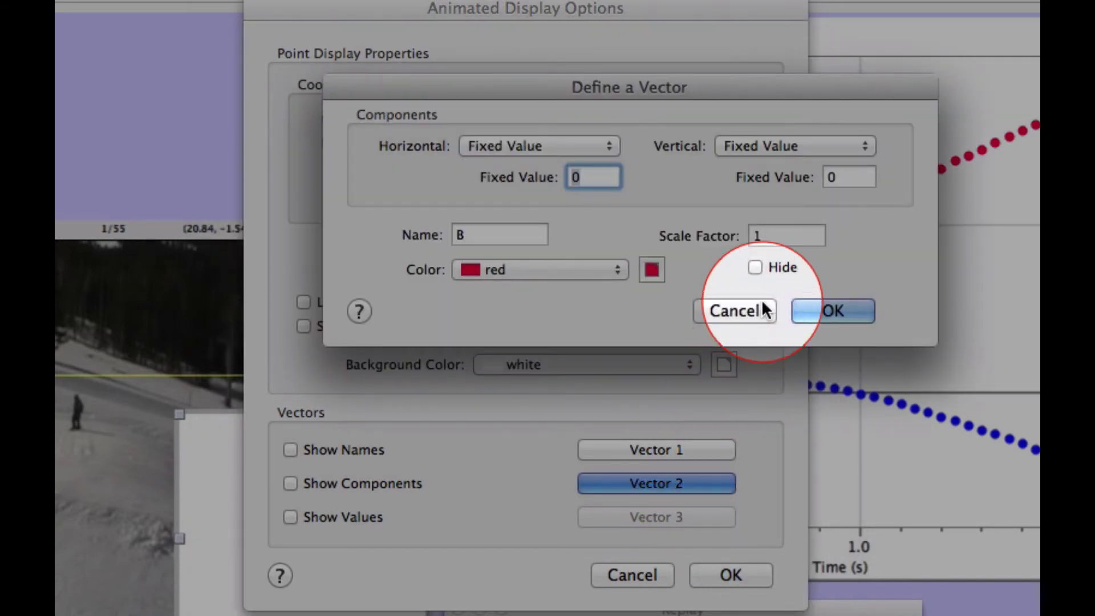
left_click(764, 144)
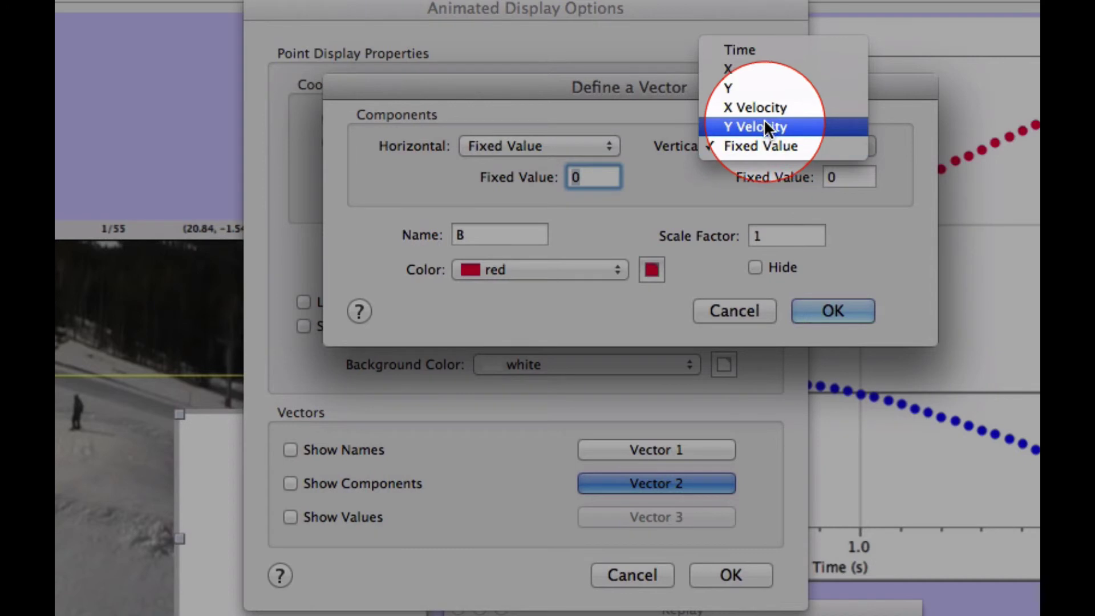
left_click(764, 125)
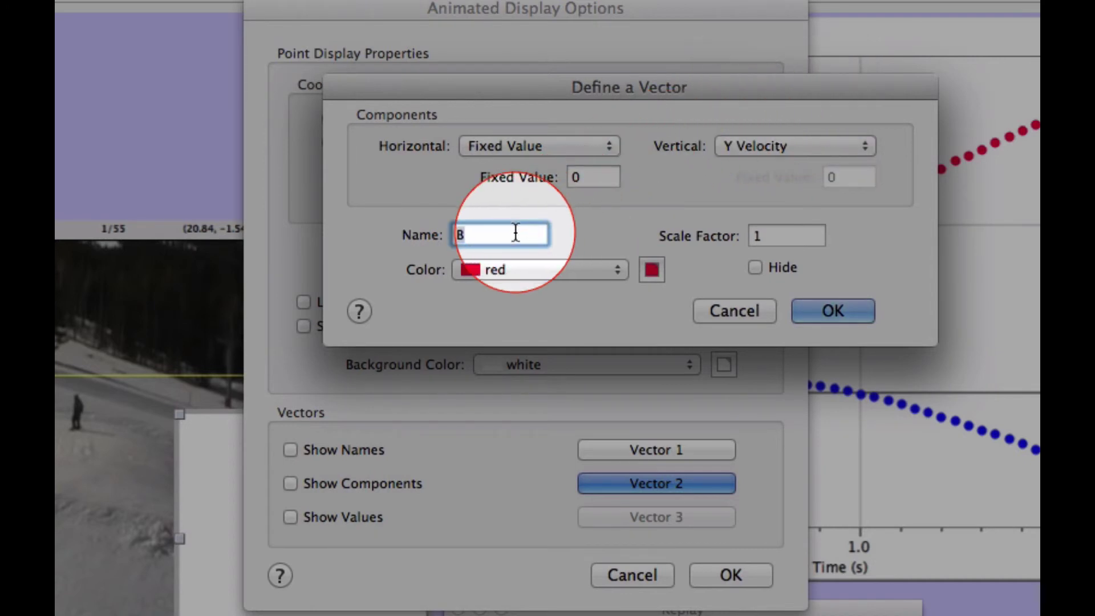
type("Y")
left_click(491, 267)
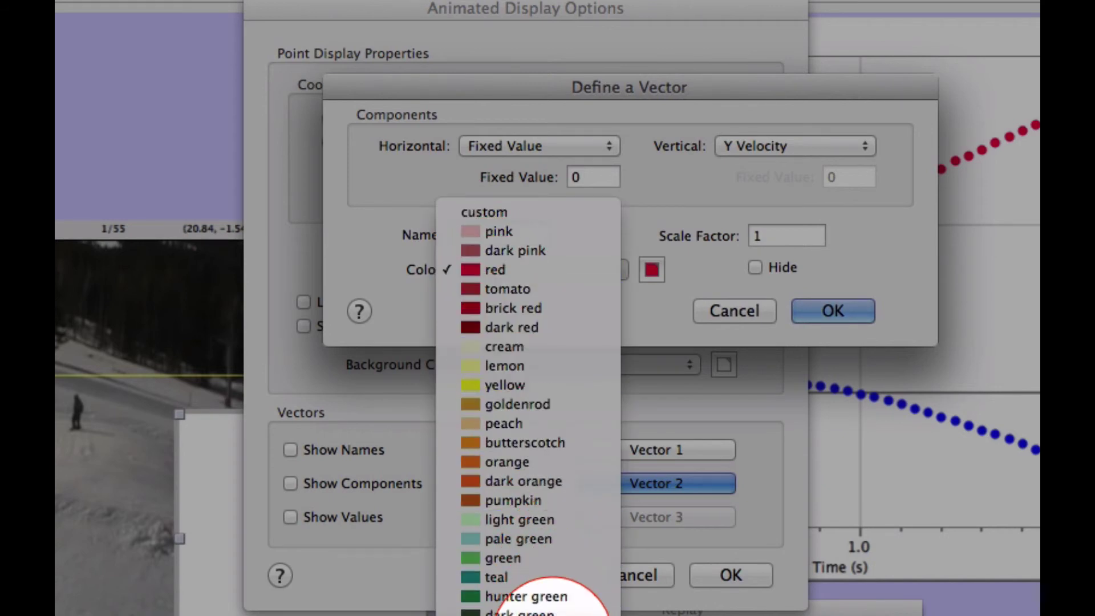
left_click(513, 611)
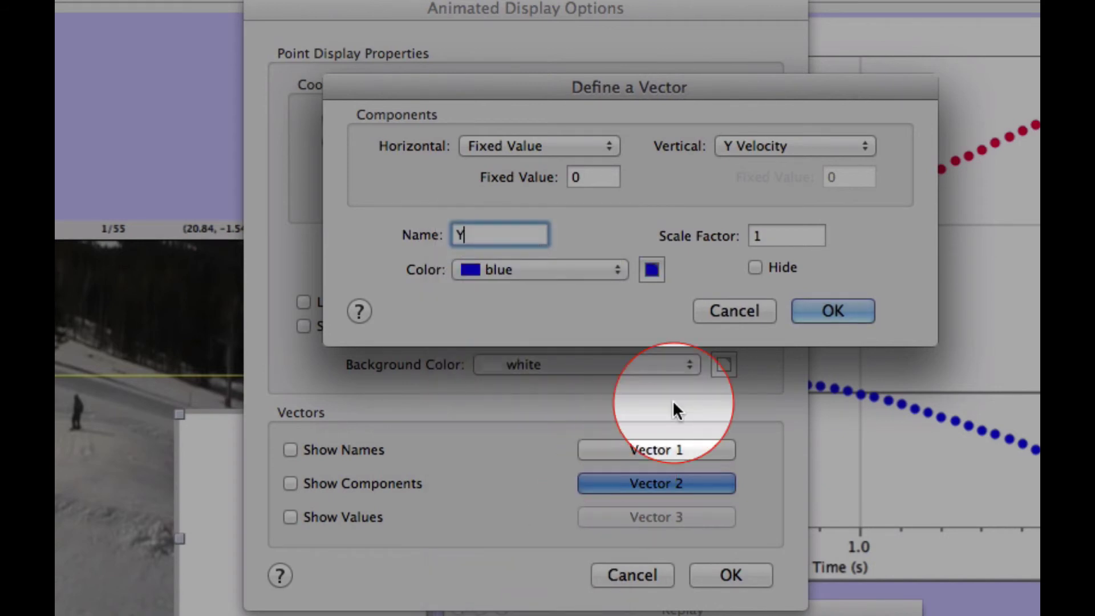
left_click(832, 311)
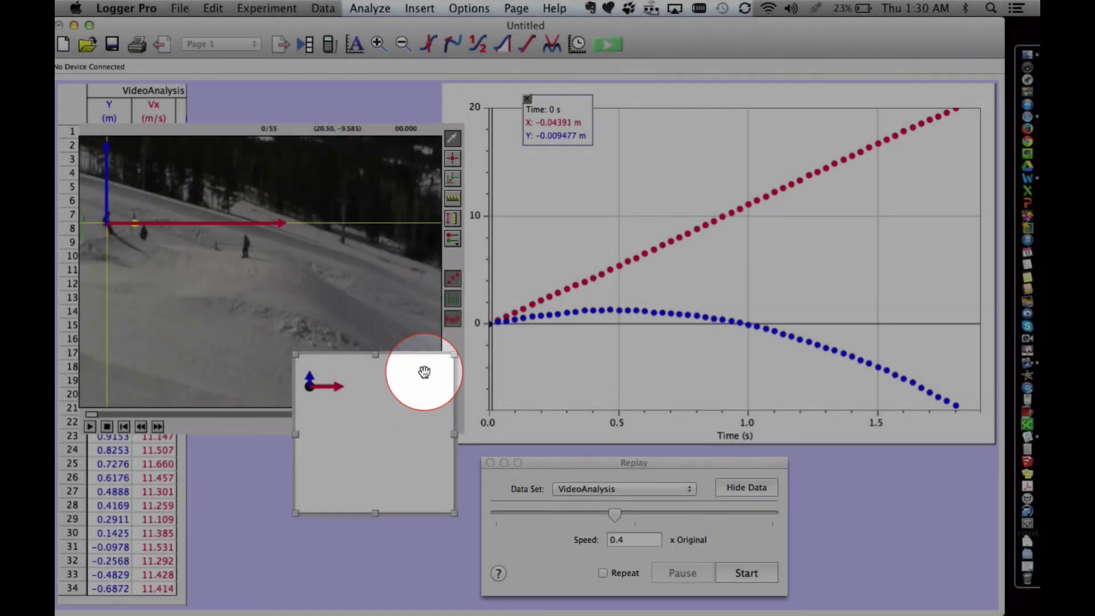
Step: Move the vector display below the video and replay the jump twice at 0.4× speed
left_click_drag(425, 372, 426, 456)
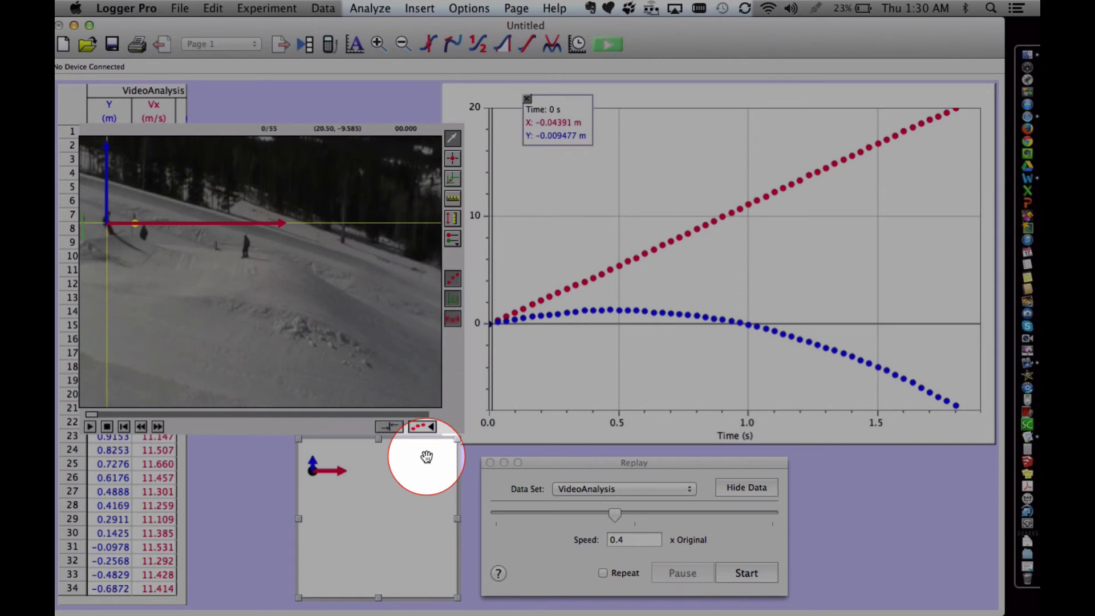
left_click(728, 570)
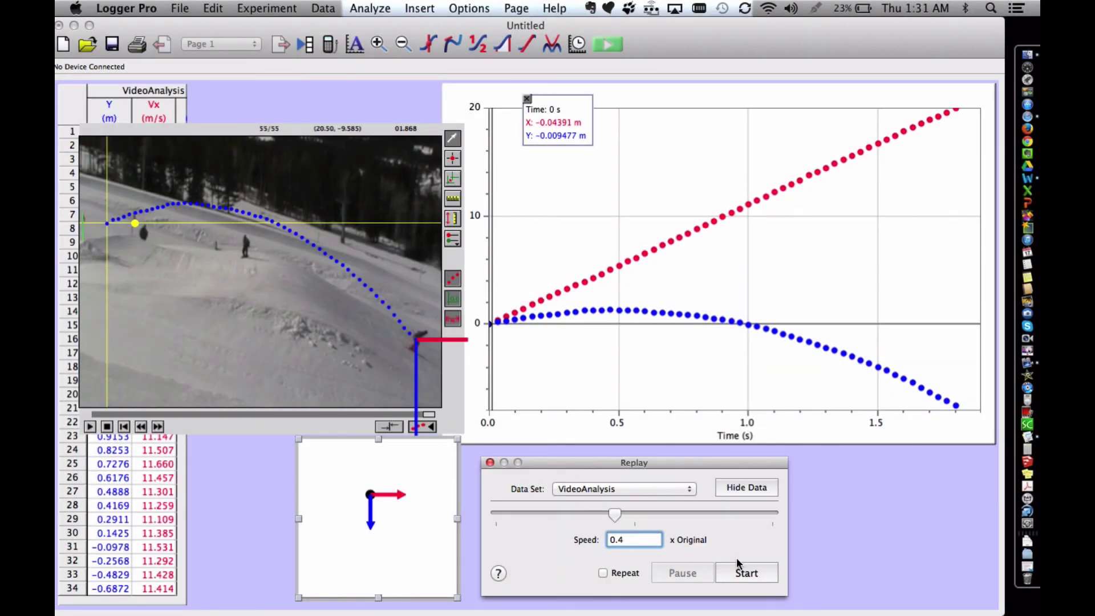
left_click(746, 571)
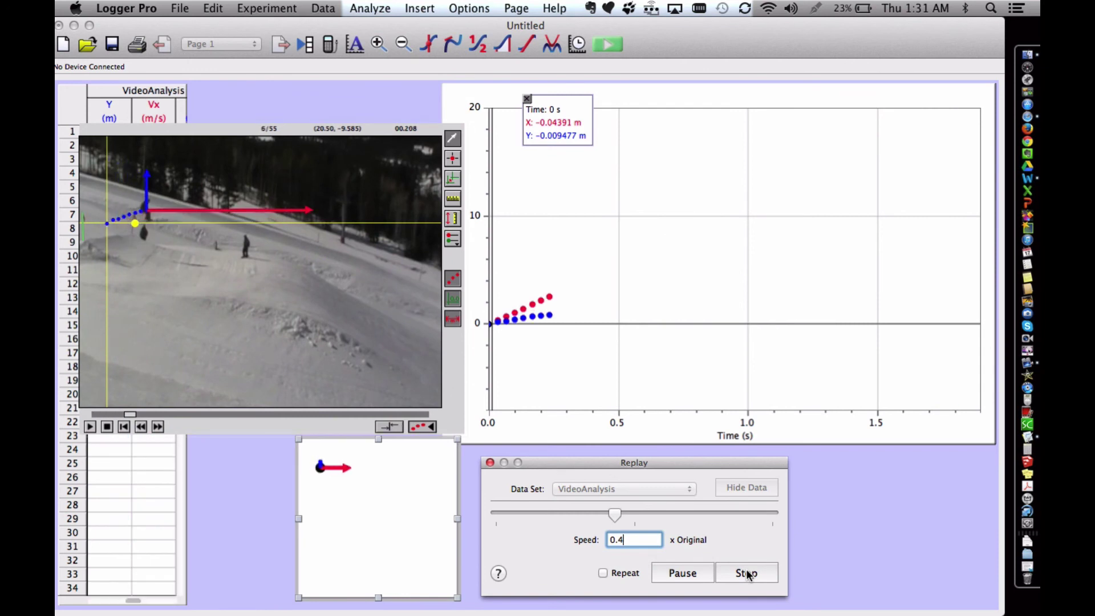